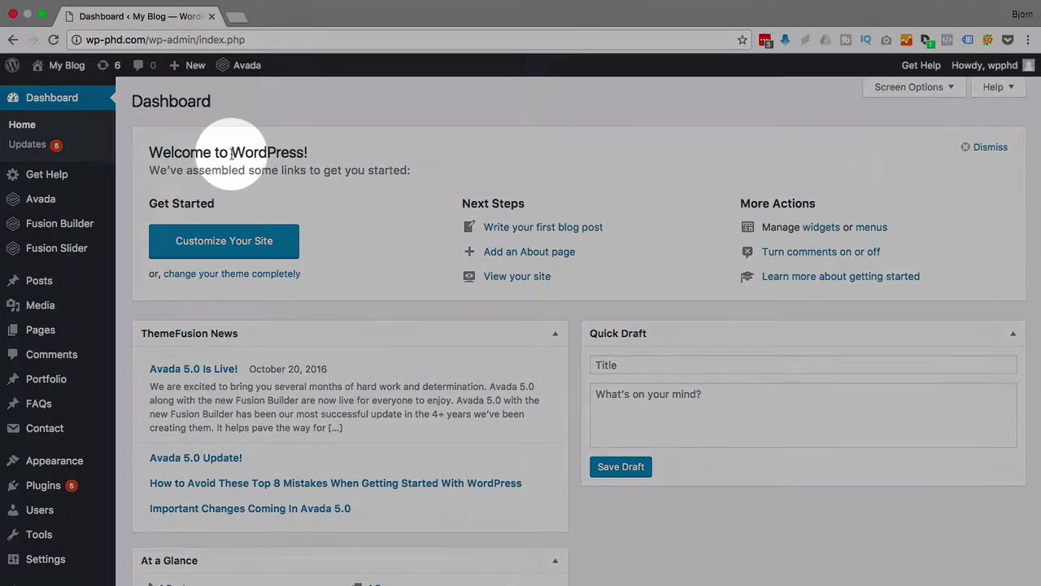
Open the live site from My Blog in a new tab and view the Hello world! post bylined 'By wpphd'.
mouse_move(81, 65)
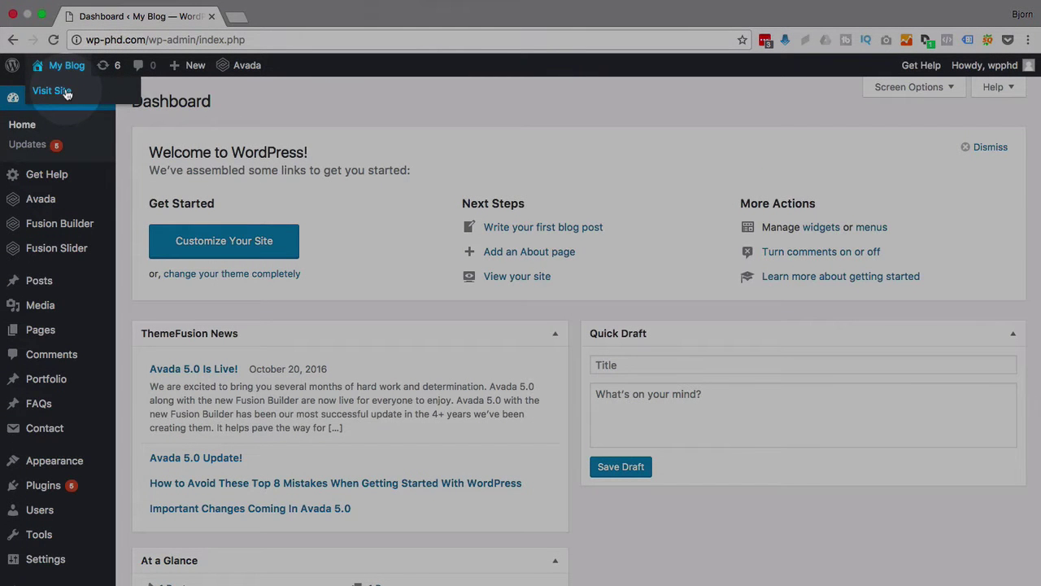
super+click(67, 93)
click(244, 16)
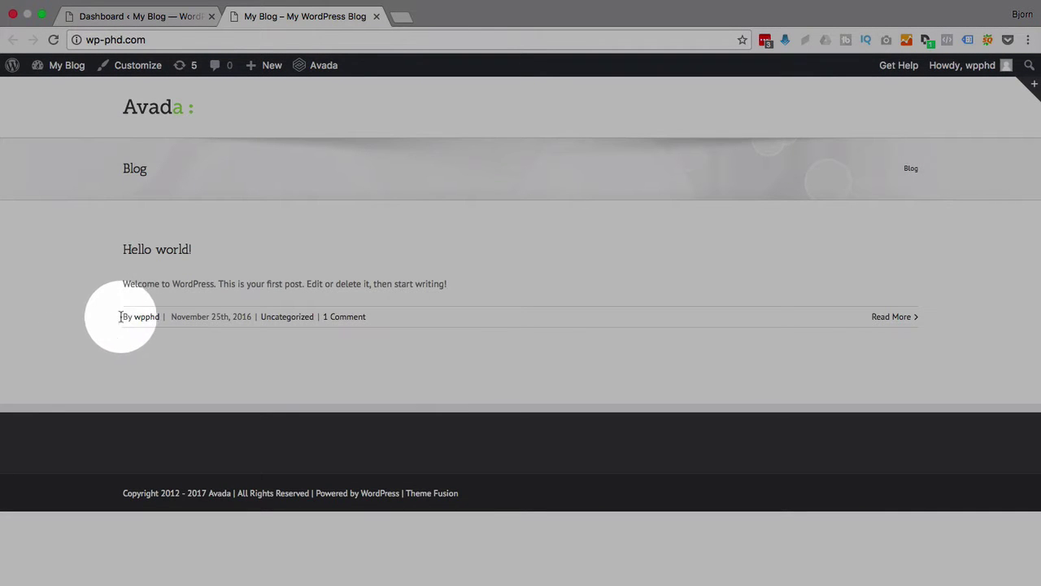
drag(121, 316, 156, 319)
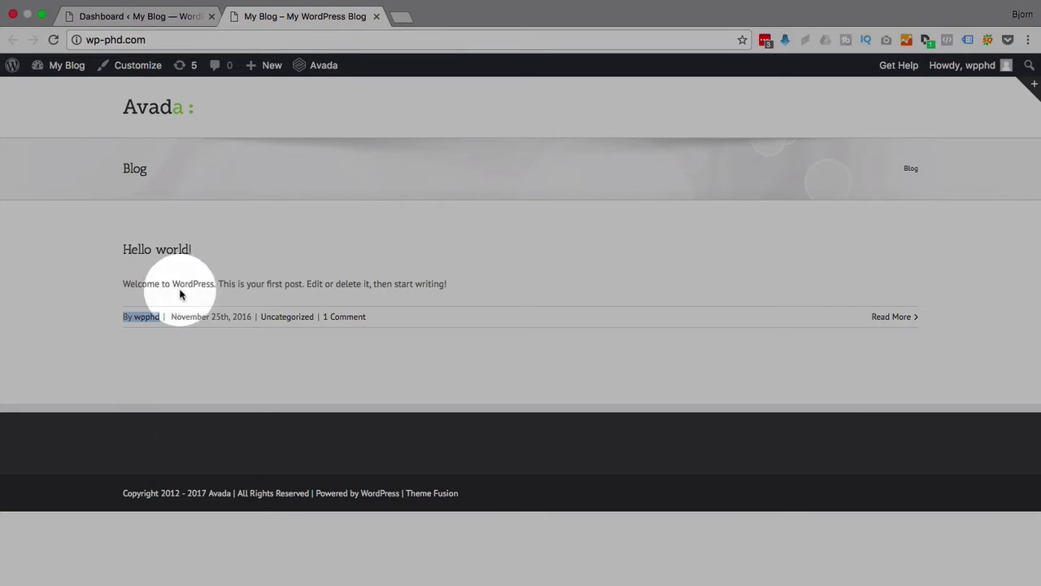
click(182, 255)
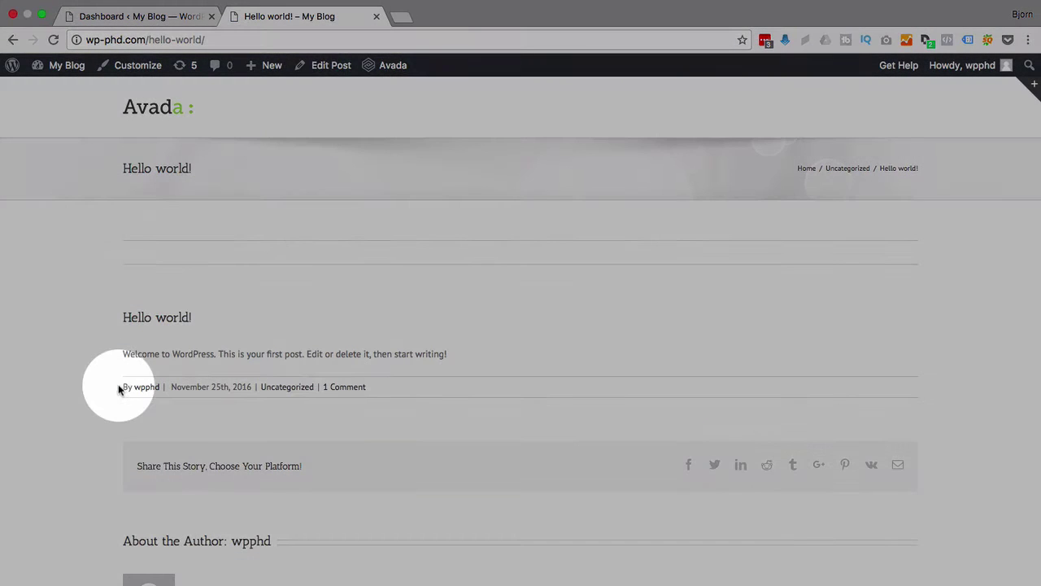
drag(118, 384, 160, 388)
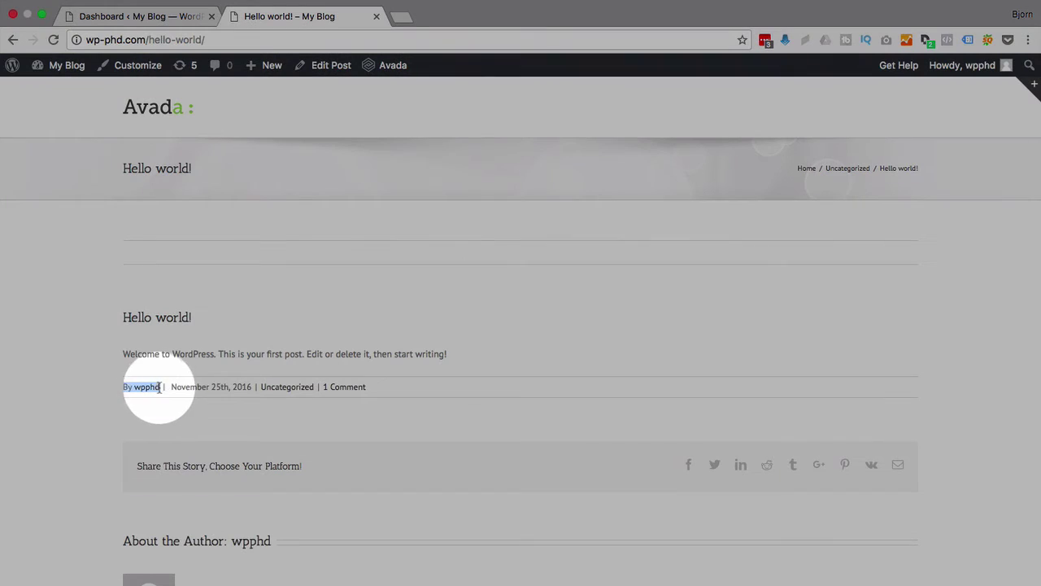
click(109, 318)
View the post's page source and search 'author' to locate the wpphd author link.
right_click(88, 276)
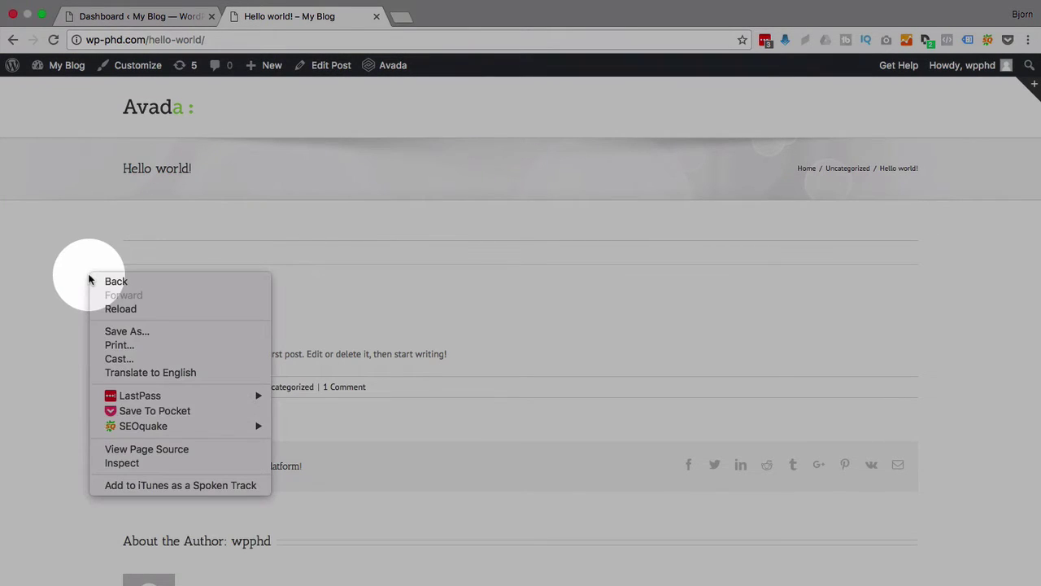
click(143, 450)
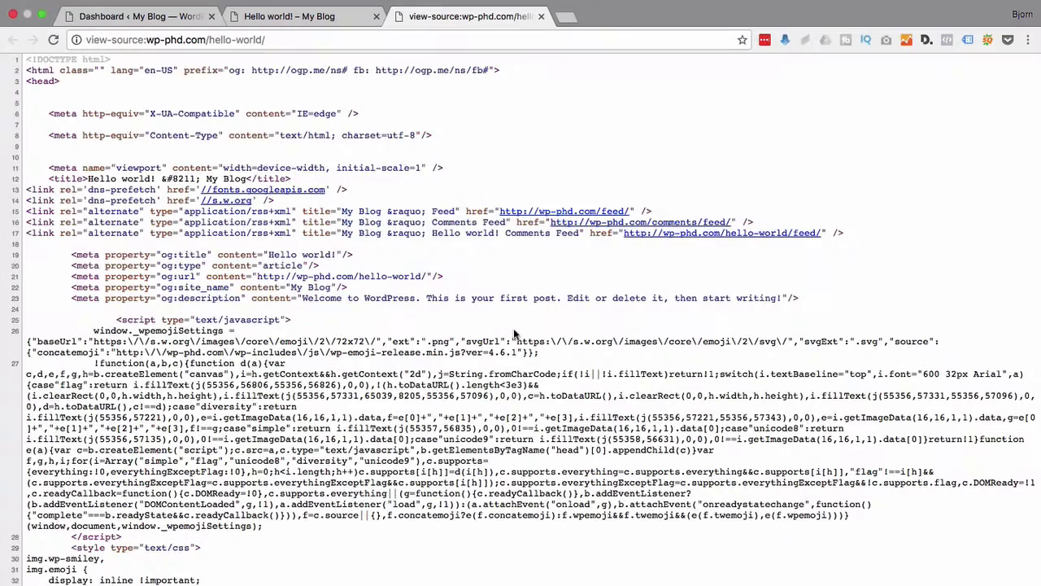
key(super+f)
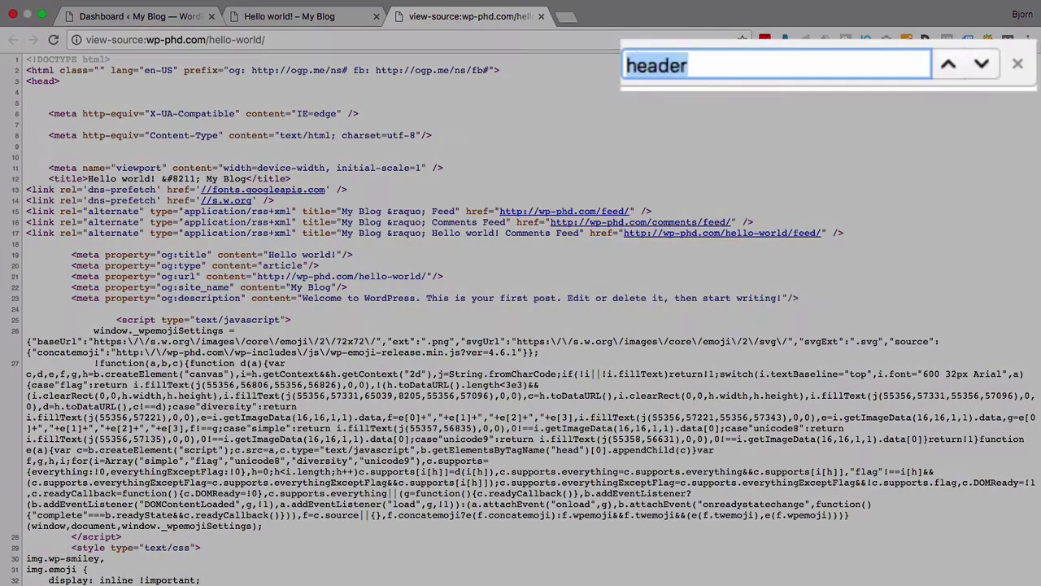
text(author)
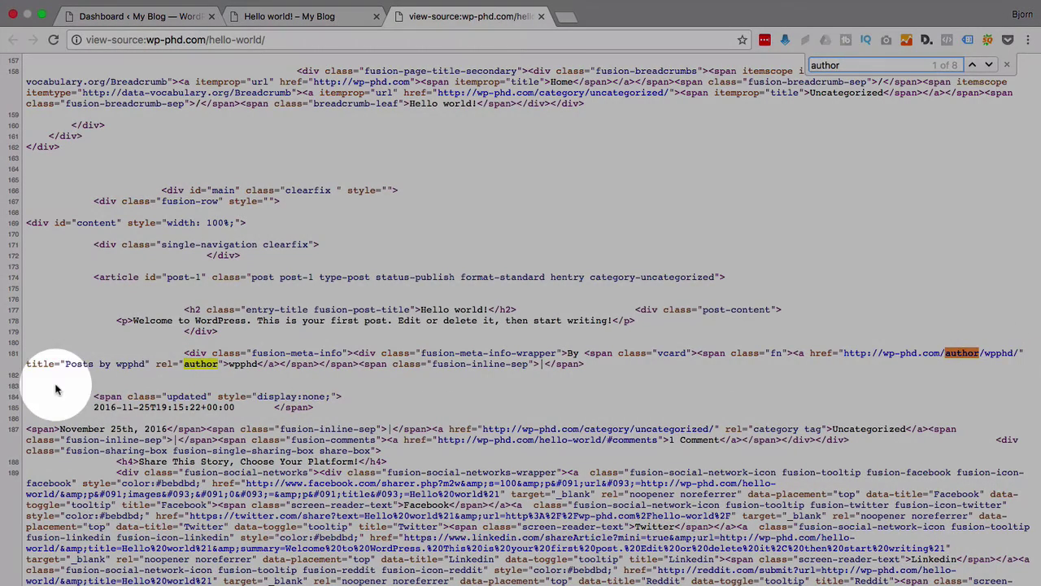
double_click(130, 363)
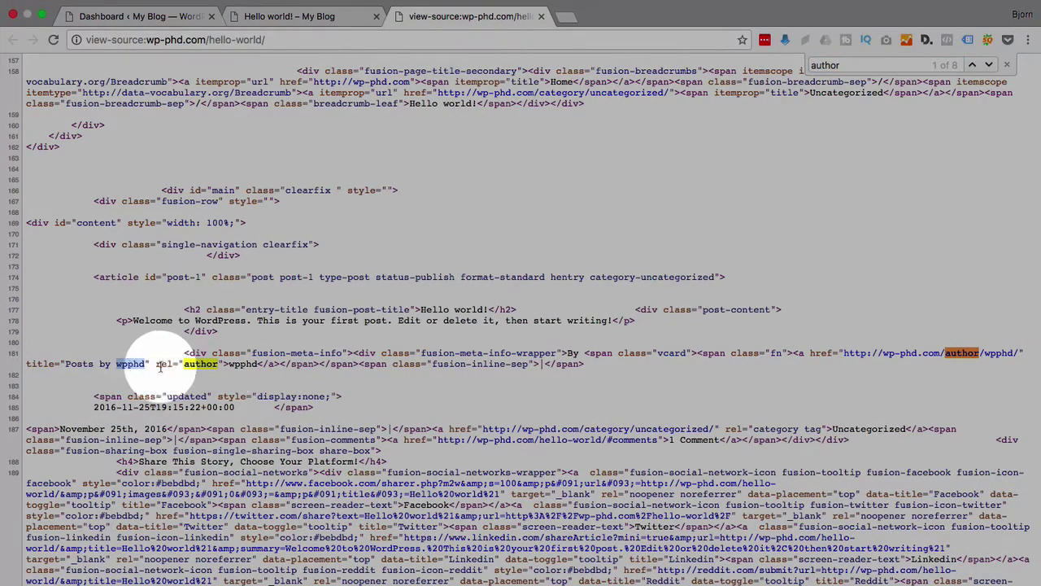
double_click(243, 364)
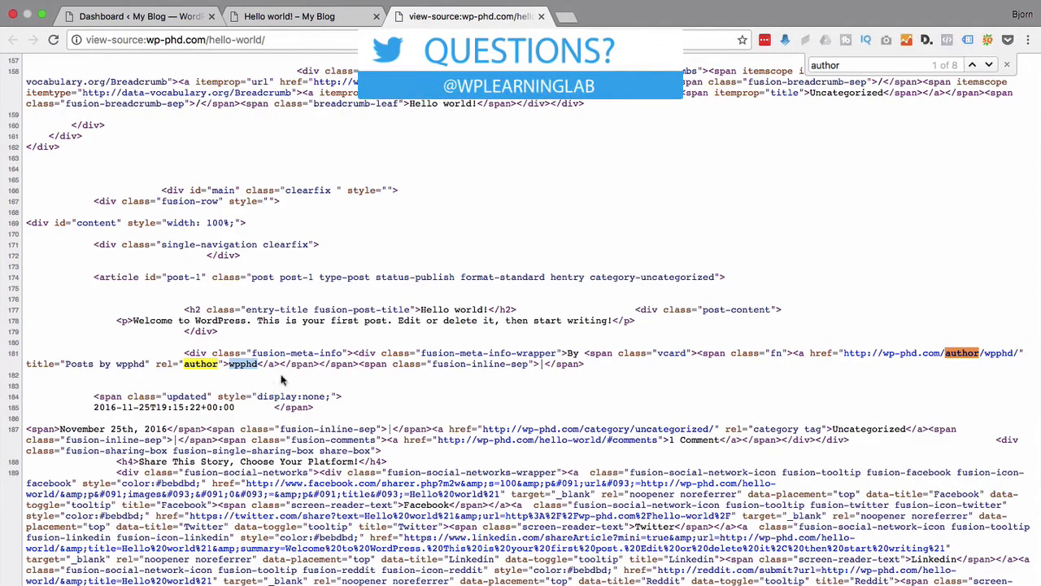
click(284, 381)
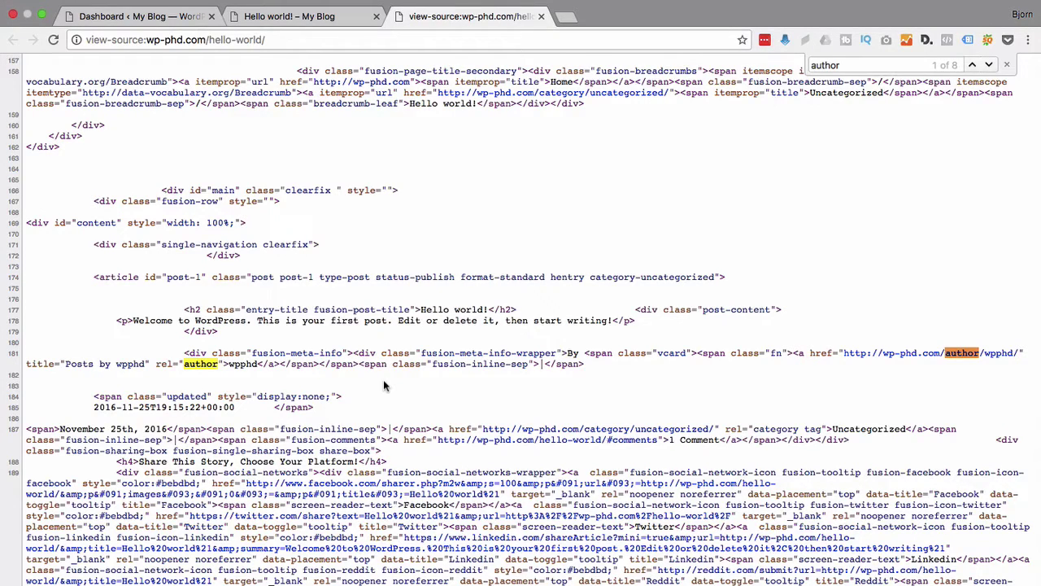
Close the view-source tab and switch back to the admin Dashboard tab.
click(324, 25)
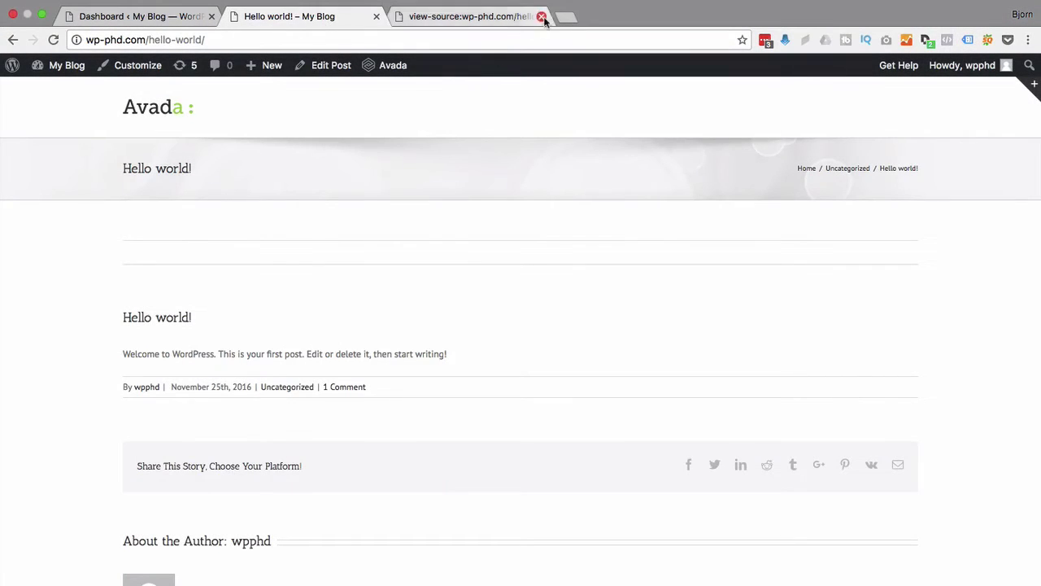
click(542, 16)
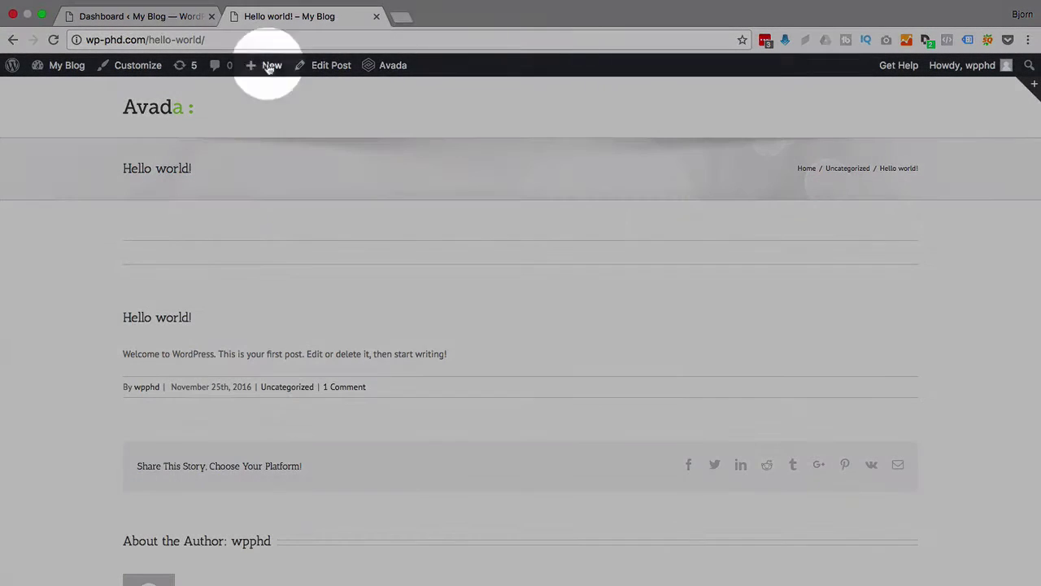
click(186, 18)
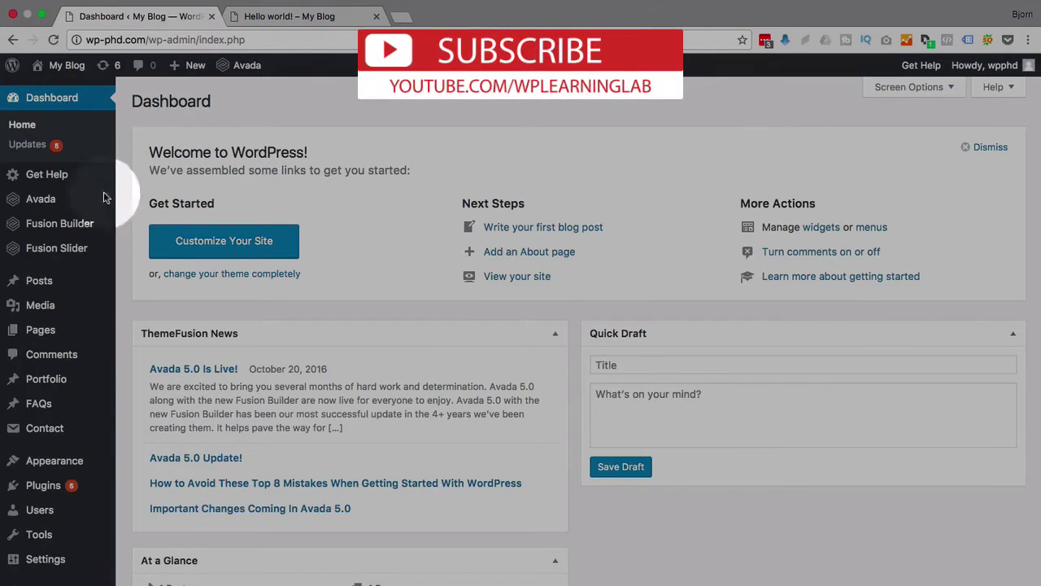
mouse_move(68, 494)
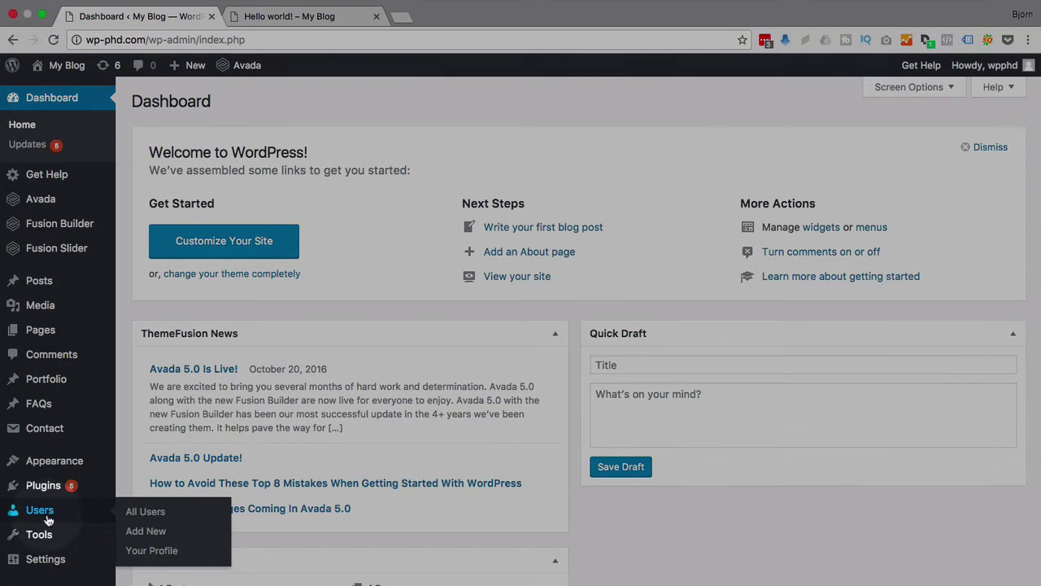
Open Users > Add New and generate a 12-character secure password with LastPass.
click(47, 519)
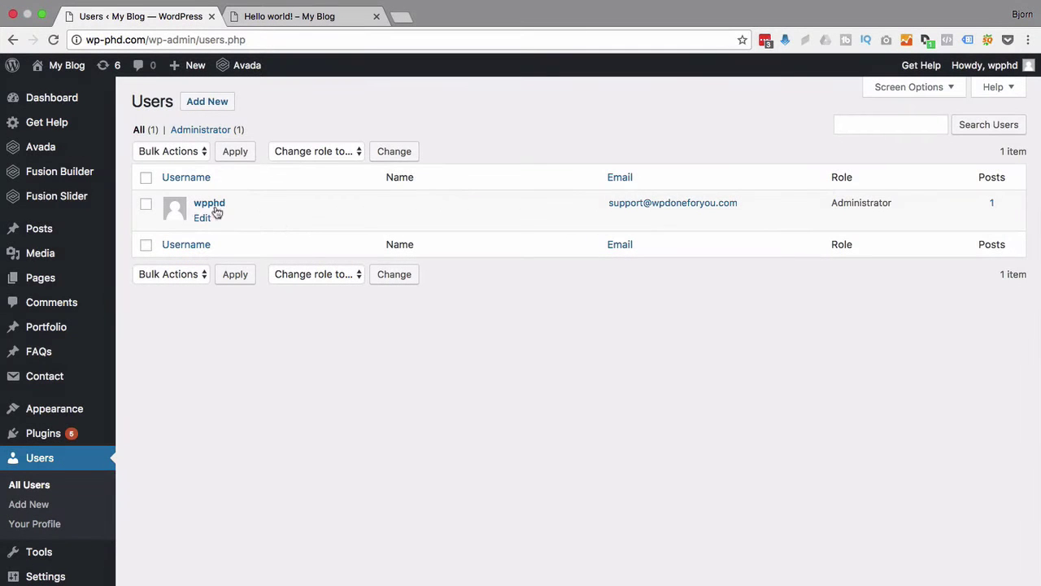
click(213, 106)
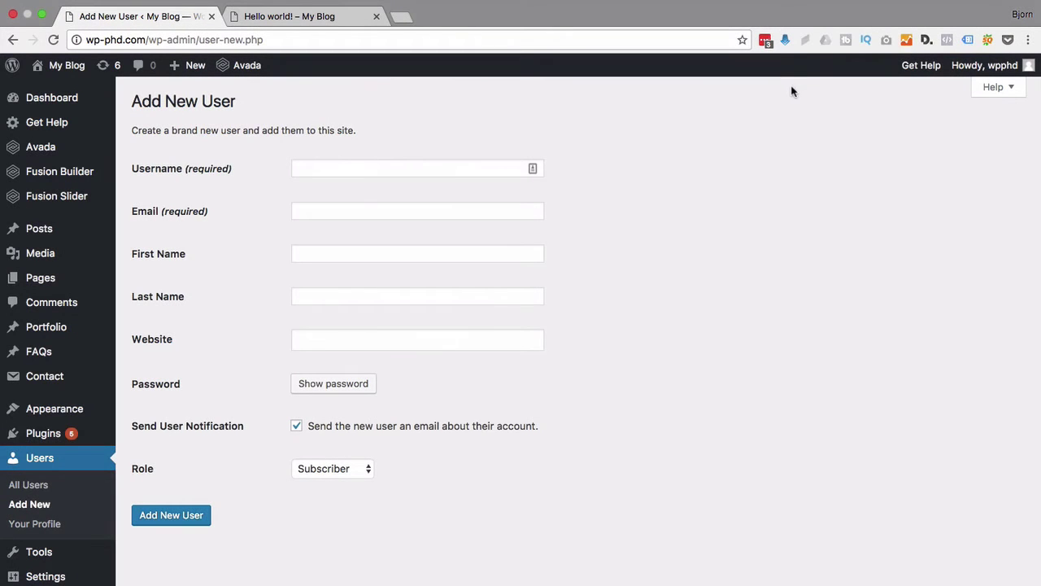
click(765, 40)
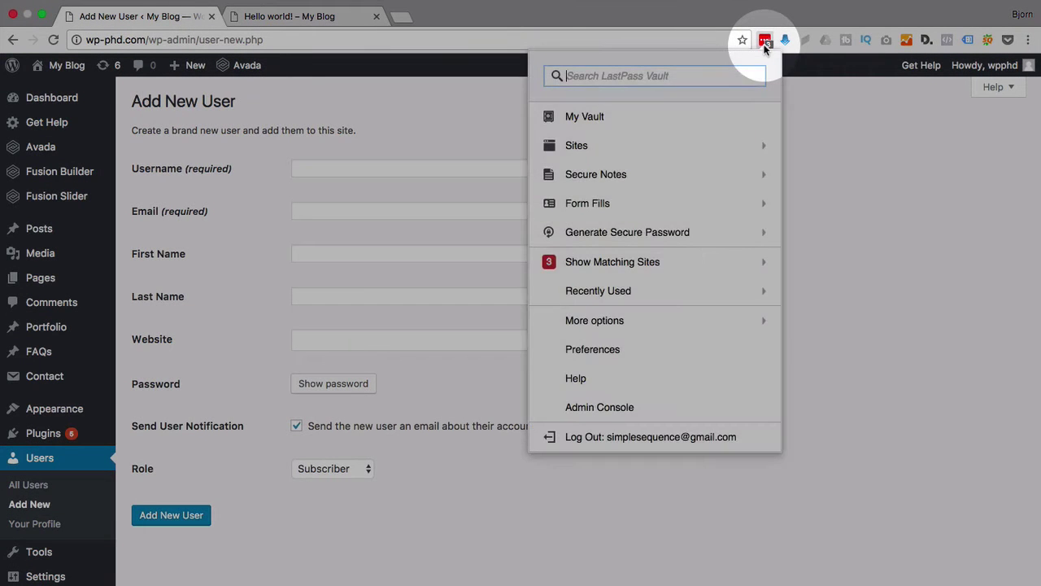
click(616, 235)
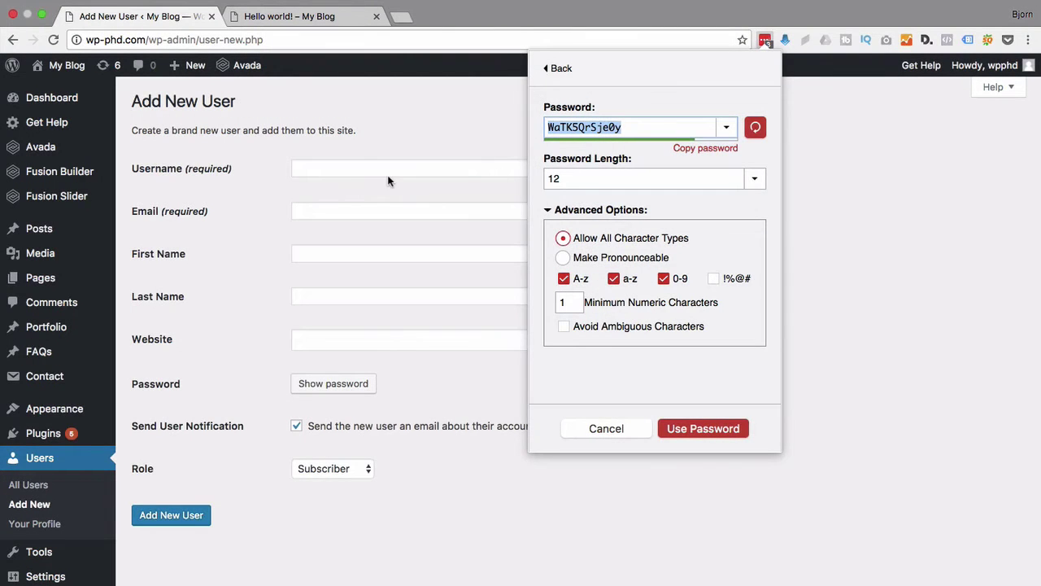
Paste the random string as username and fill in the user's email, first and last name.
click(388, 181)
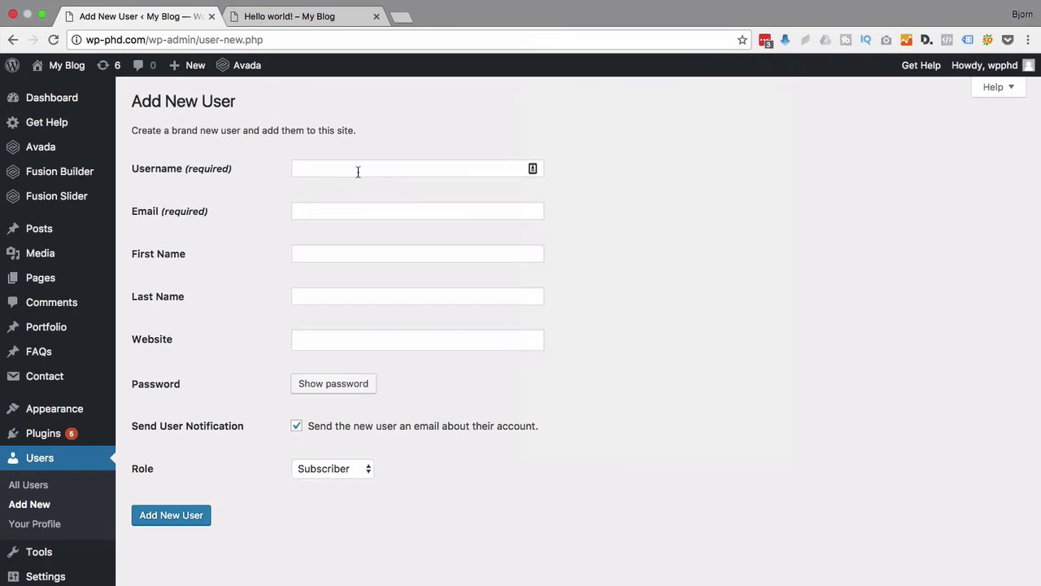
key(super+v)
click(345, 210)
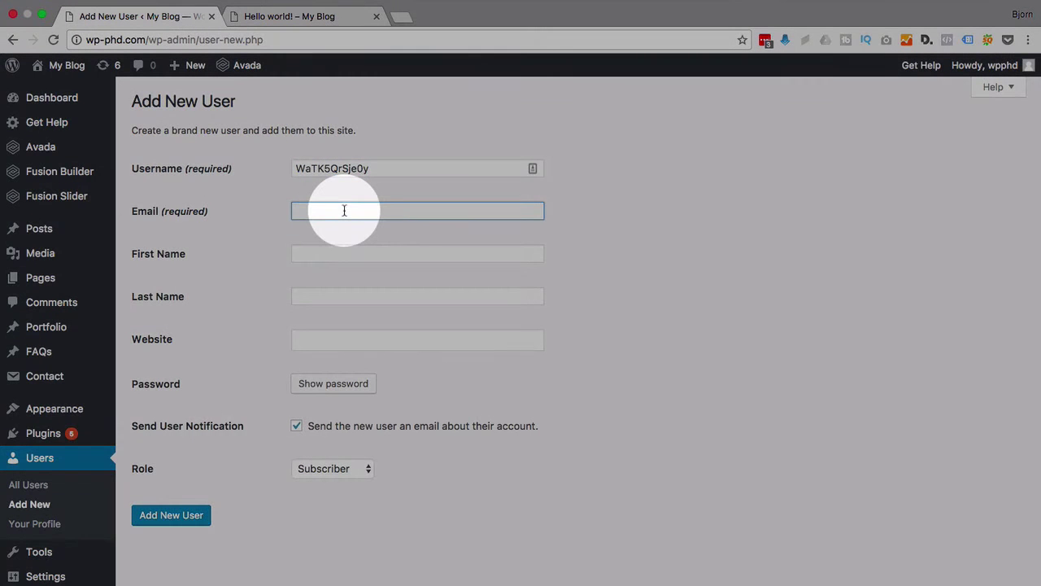
key(Tab)
text(BJorn)
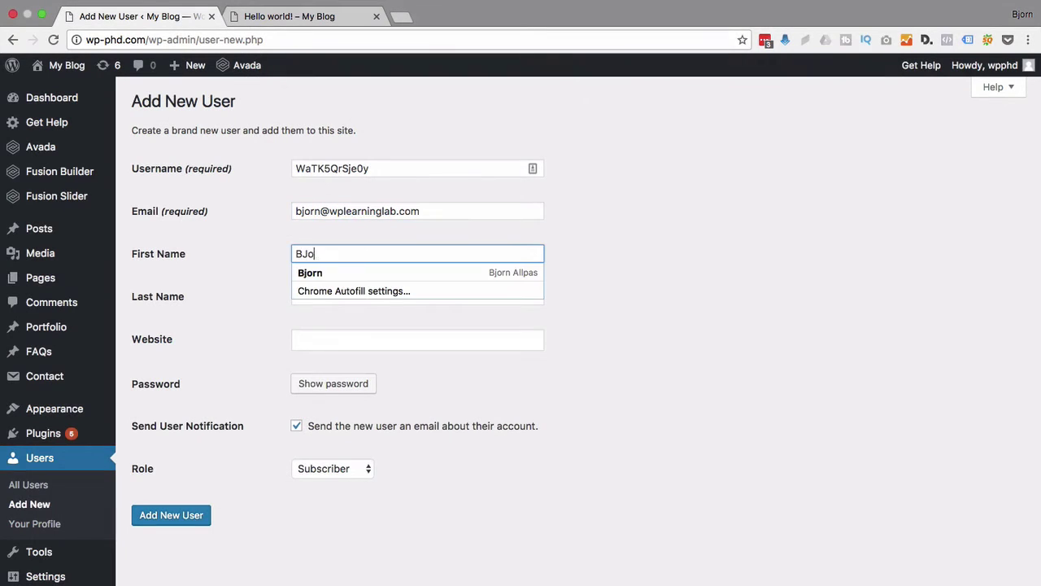
key(BackSpace)
key(BackSpace)
key(BackSpace)
key(BackSpace)
key(Tab)
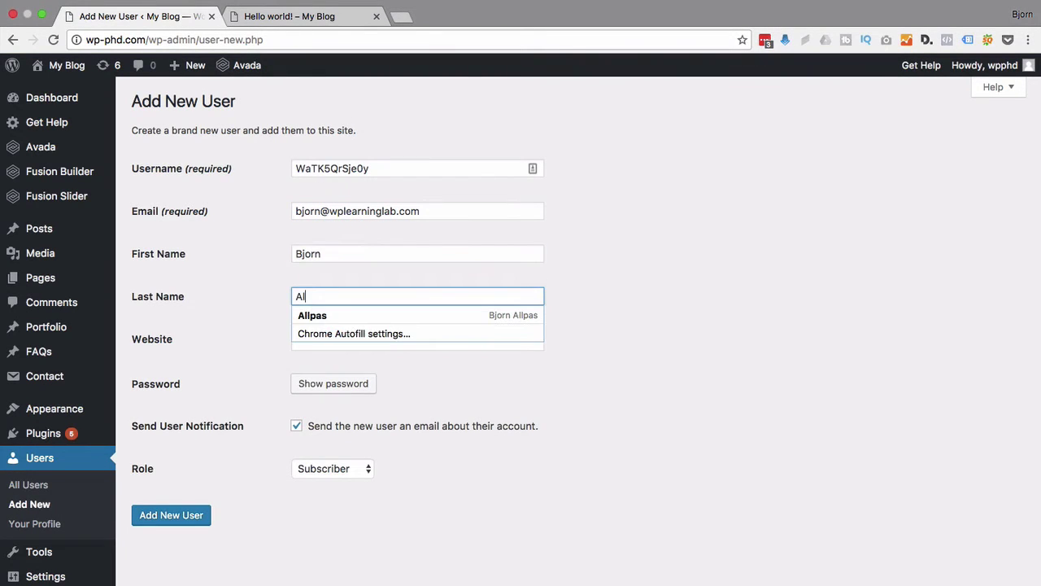
key(Tab)
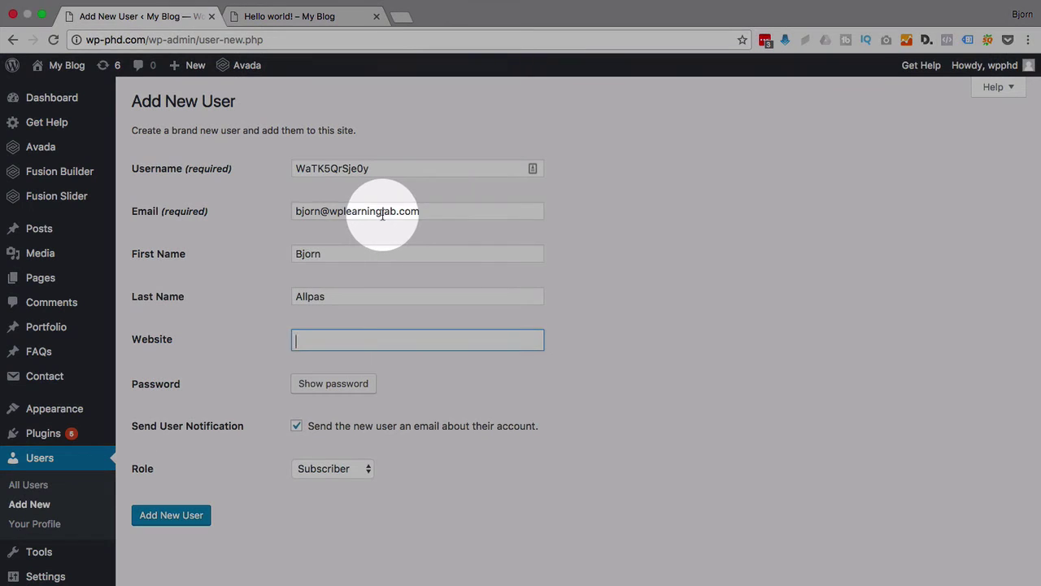
double_click(398, 213)
drag(399, 214, 379, 340)
click(297, 340)
text(https://wplearninglab.com)
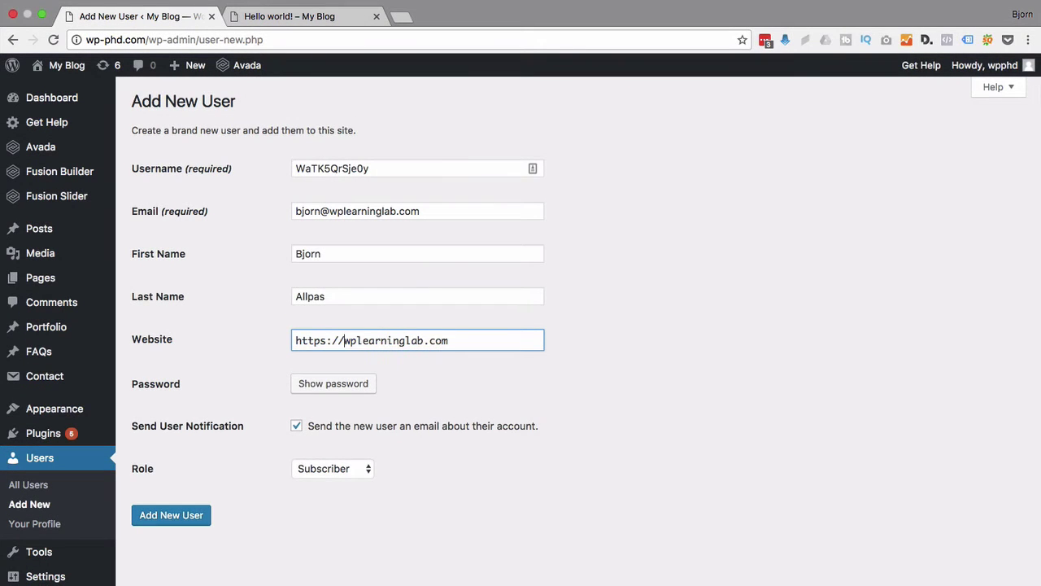
Generate a strong password, choose the Administrator role, and add the new user.
click(300, 389)
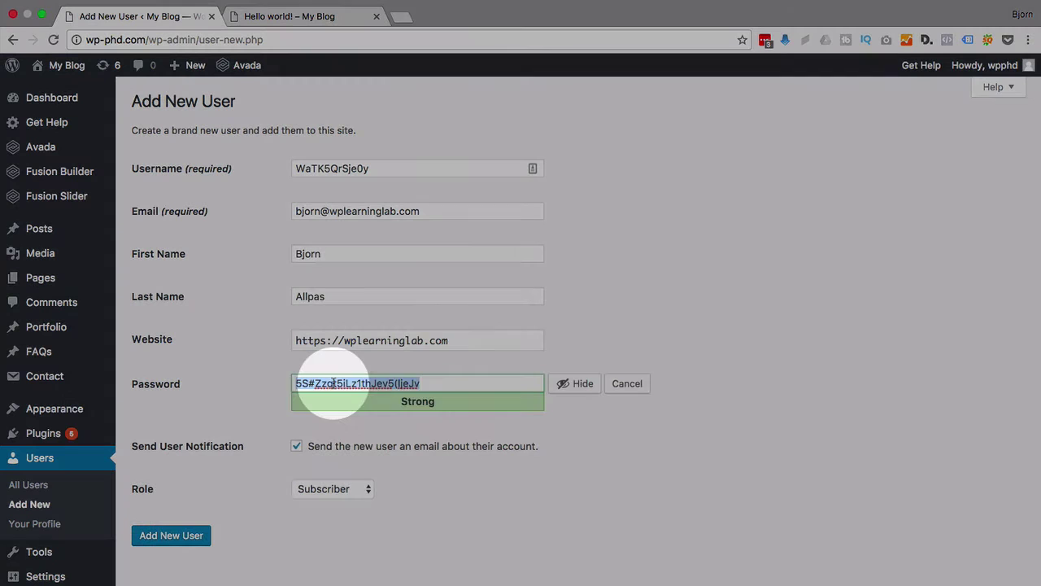
click(448, 379)
drag(426, 386, 284, 383)
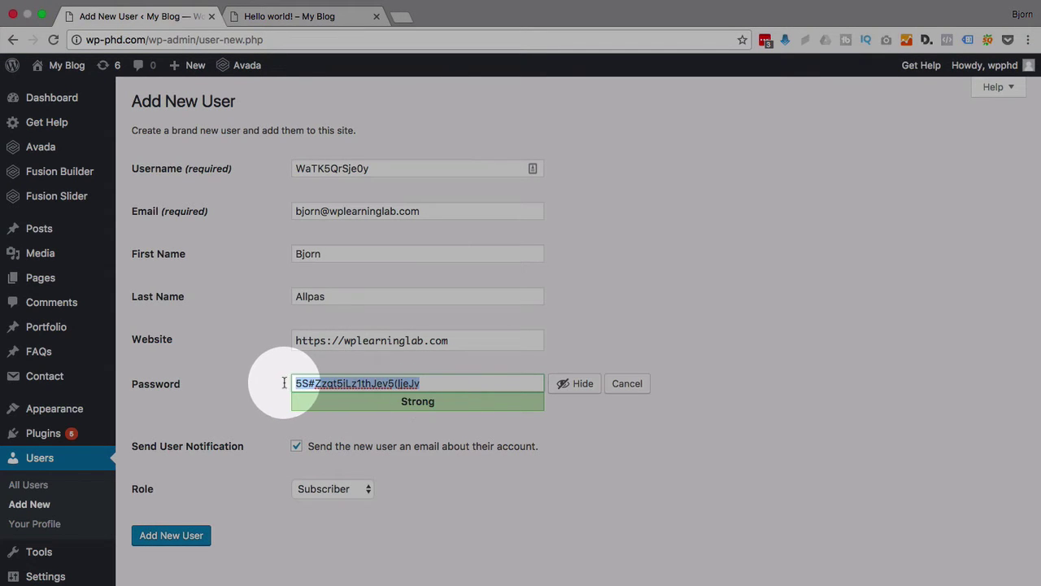
click(283, 383)
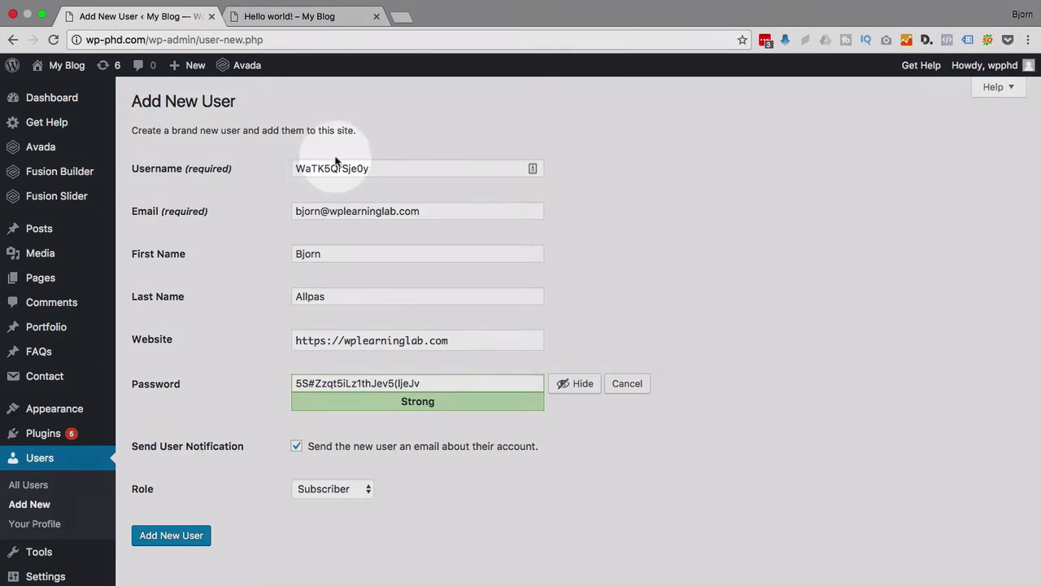
click(329, 168)
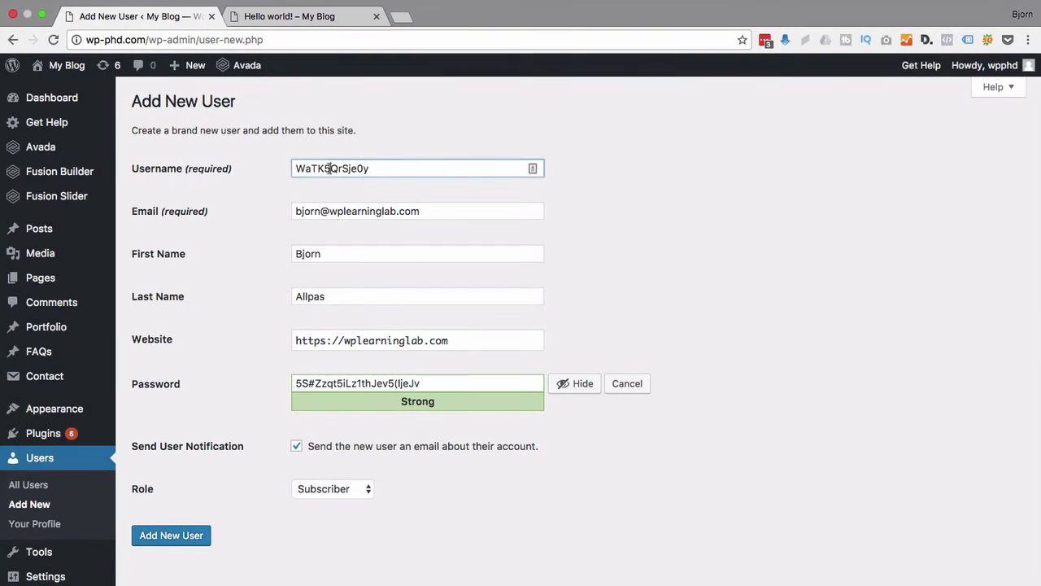
click(256, 398)
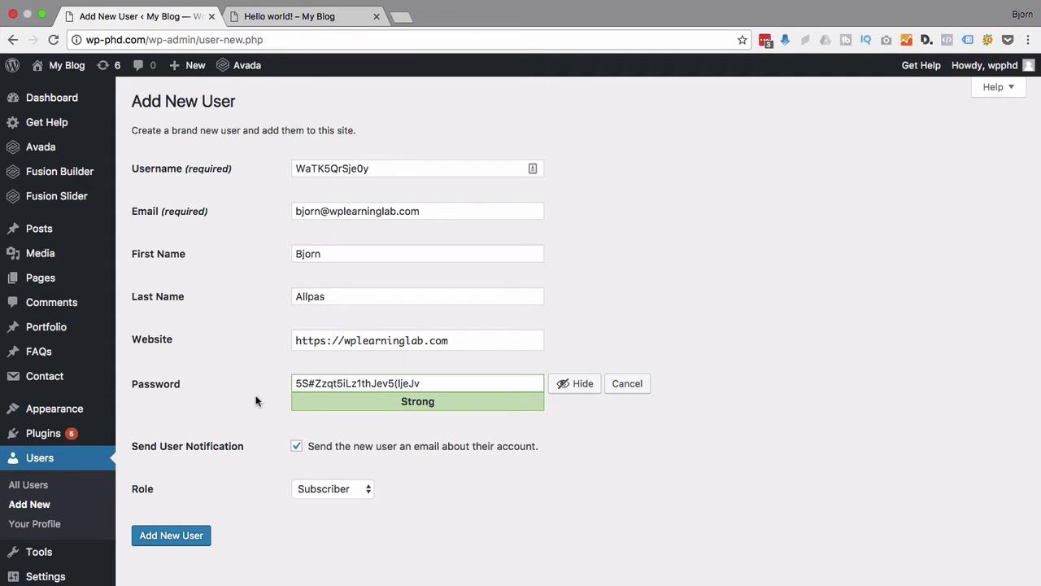
click(333, 488)
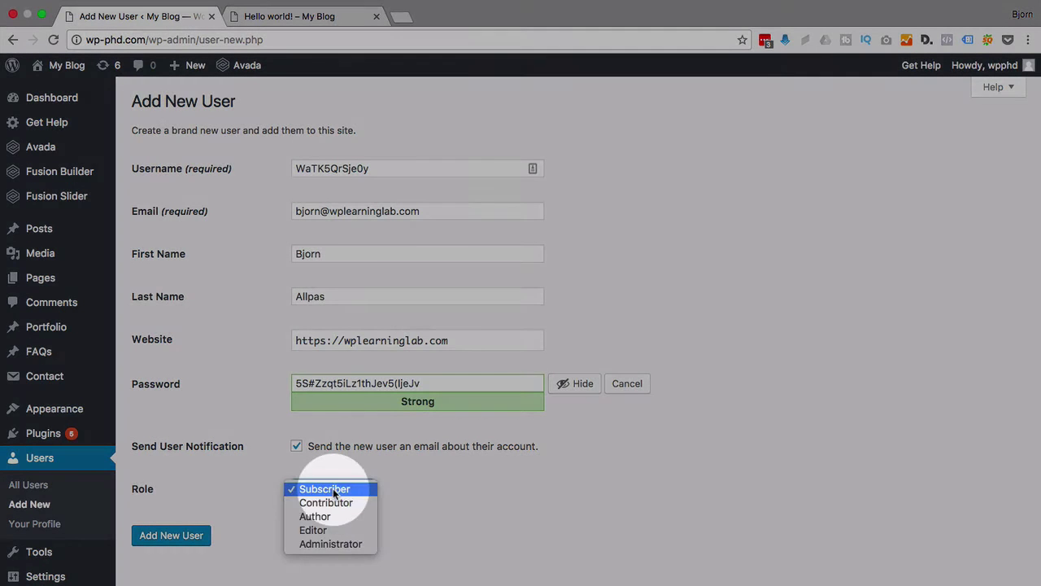
click(328, 544)
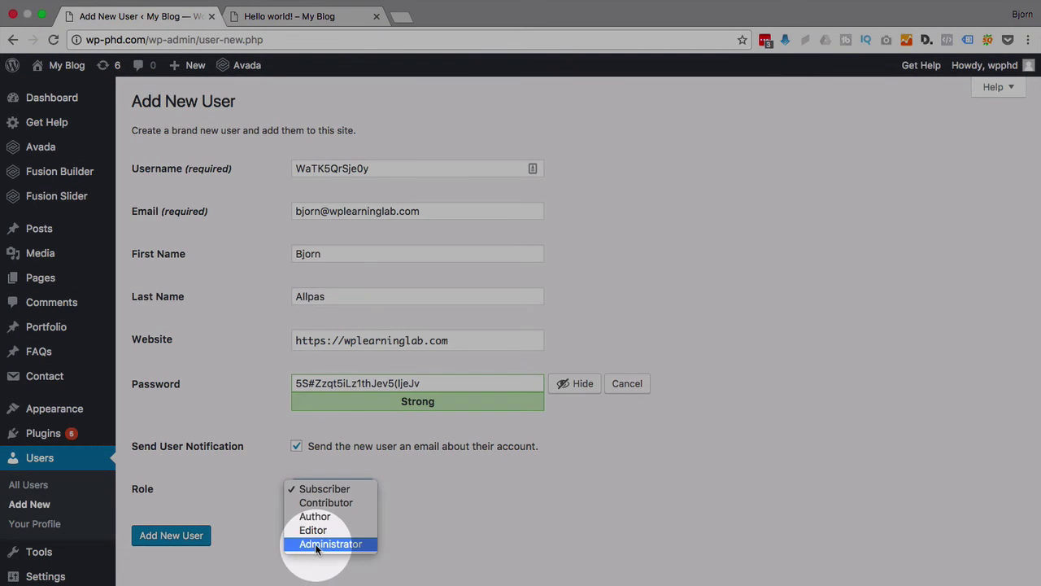
click(172, 540)
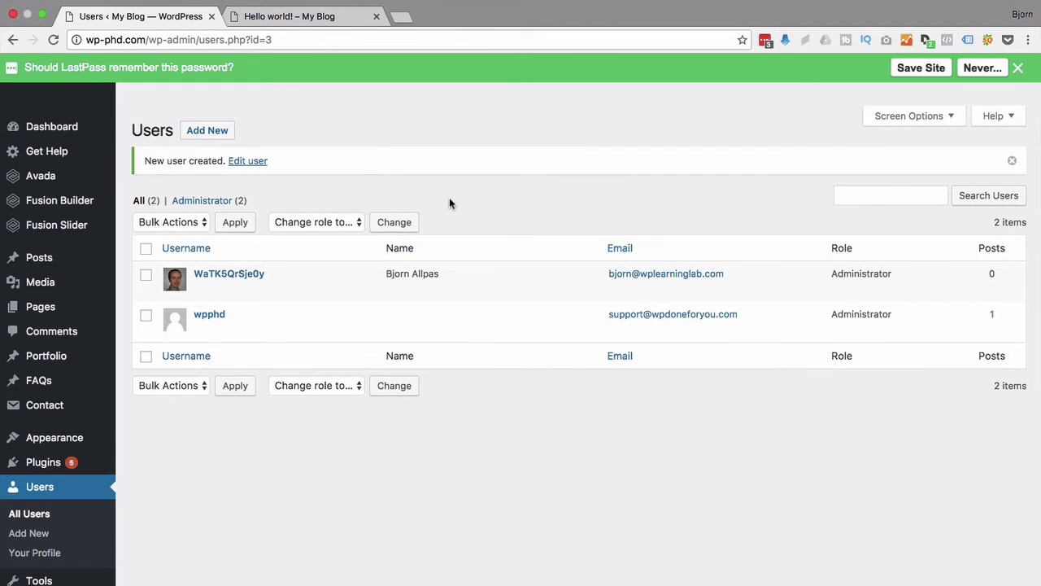
Check the Users list for the 'New user created' notice and the new Administrator row.
mouse_move(279, 291)
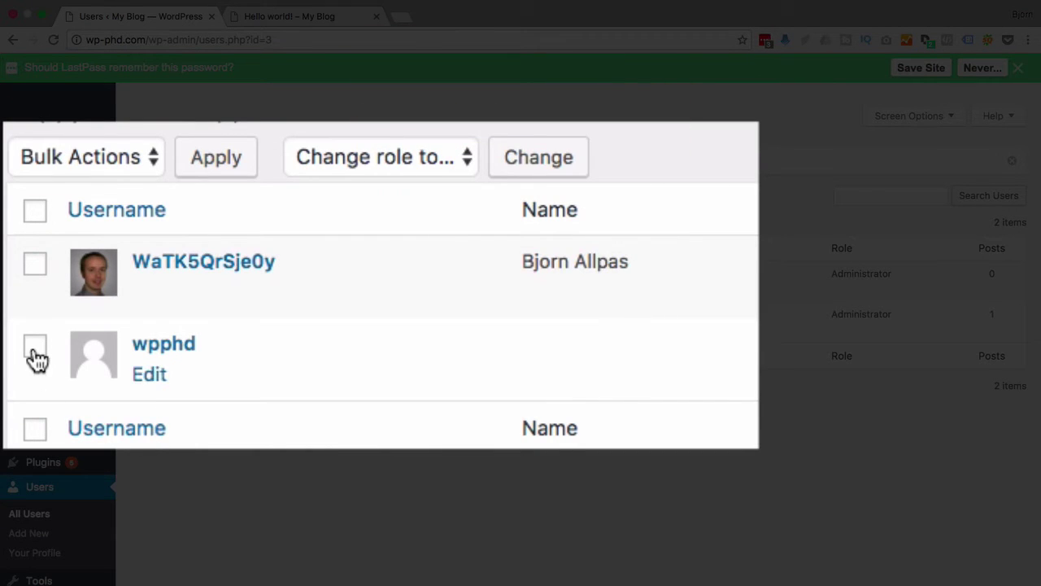
click(35, 348)
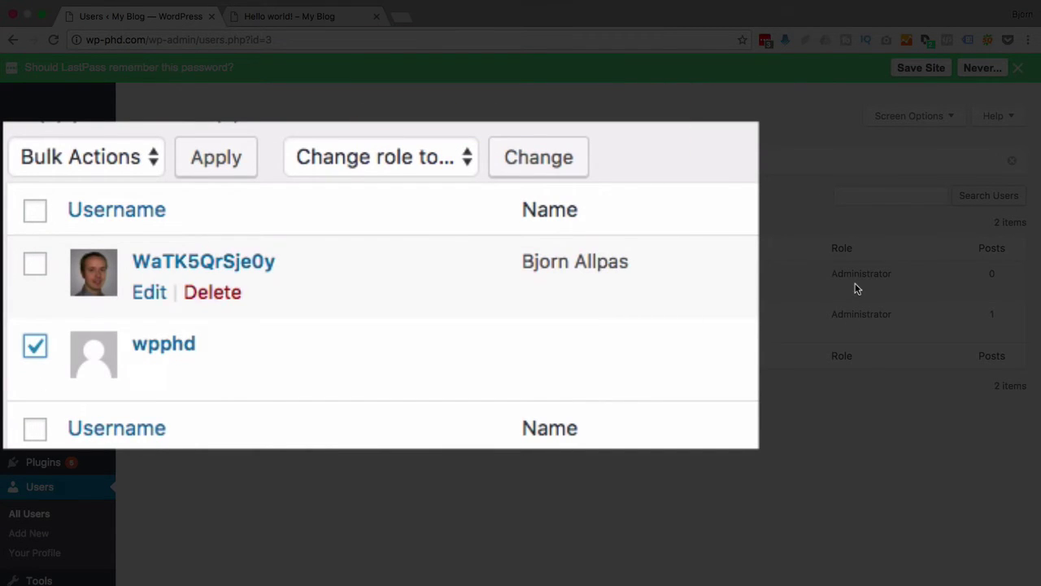
click(459, 157)
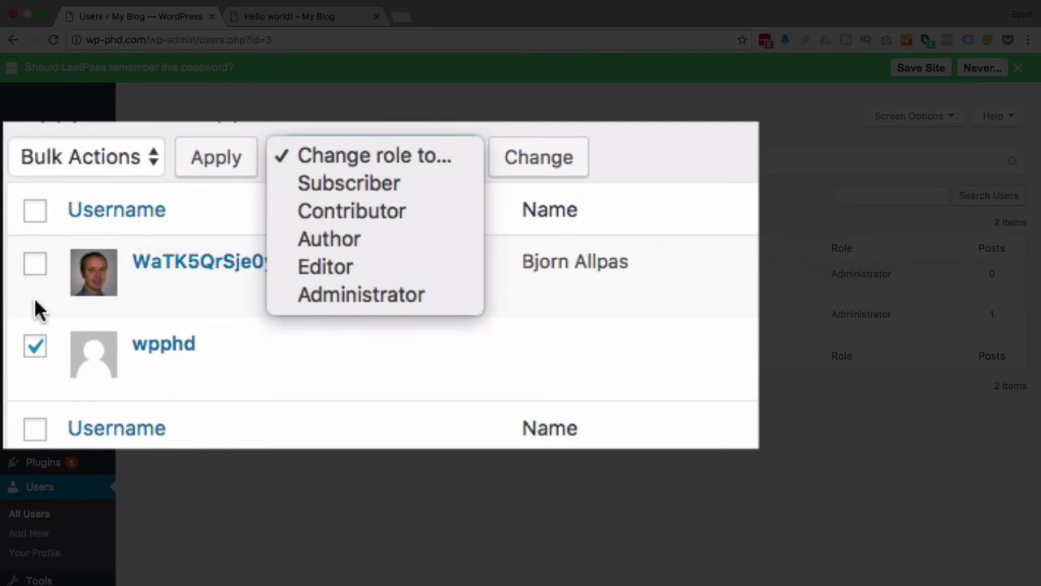
click(398, 152)
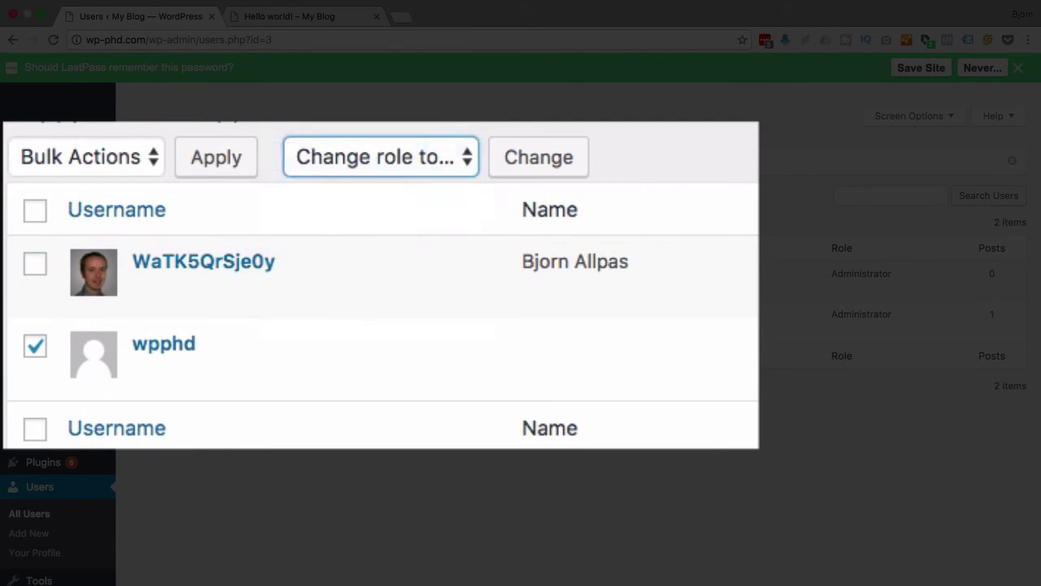
click(451, 151)
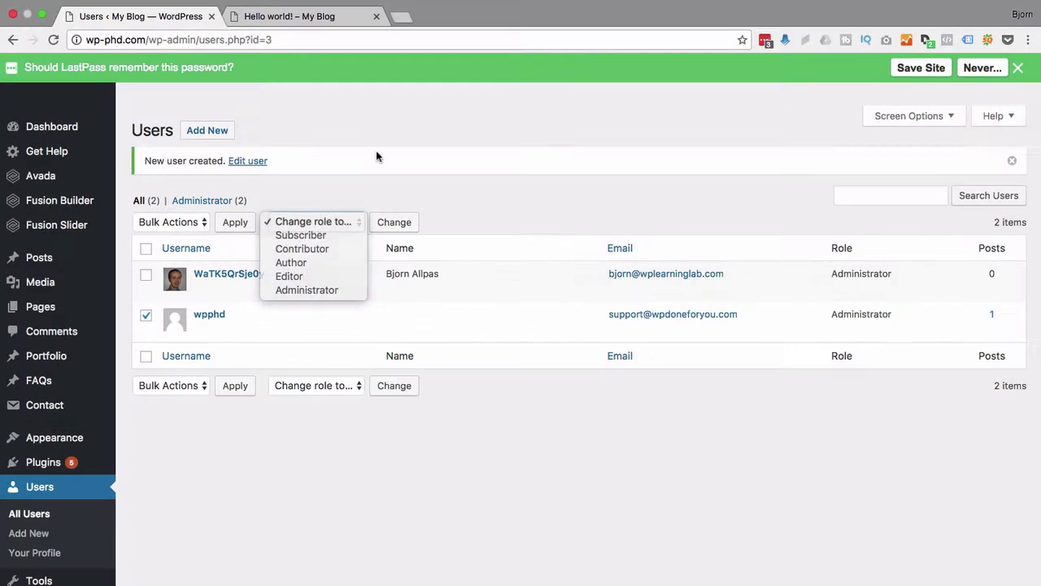
click(502, 32)
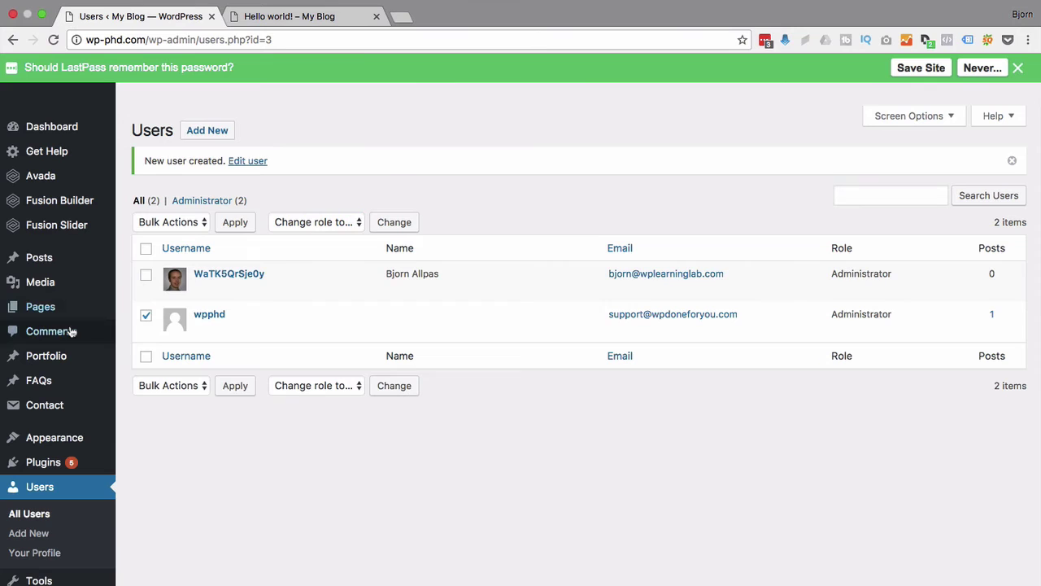
In All Posts, dismiss the save-password prompt, select all posts and pick Edit from Bulk Actions.
mouse_move(52, 306)
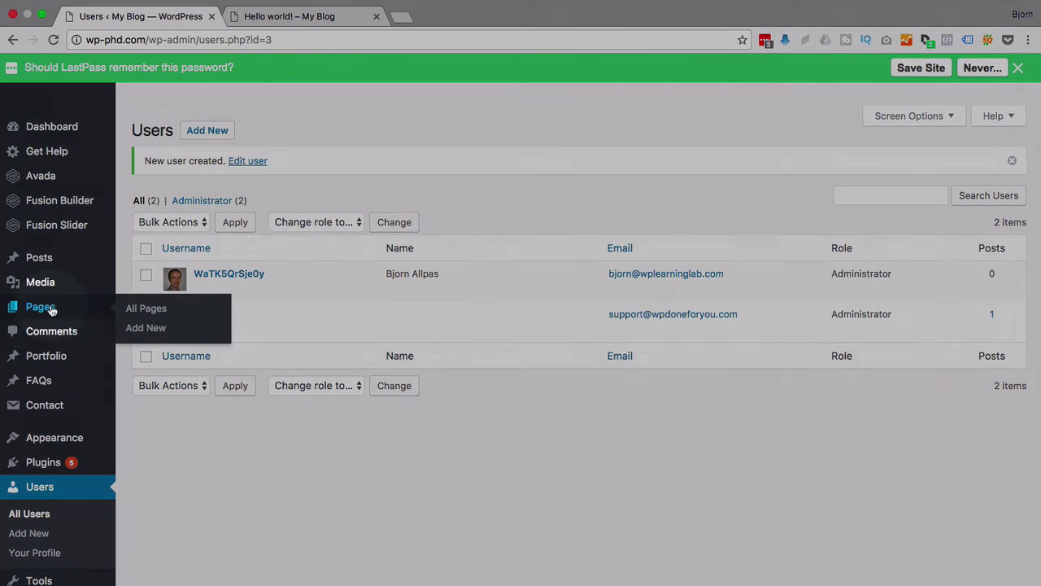
click(52, 261)
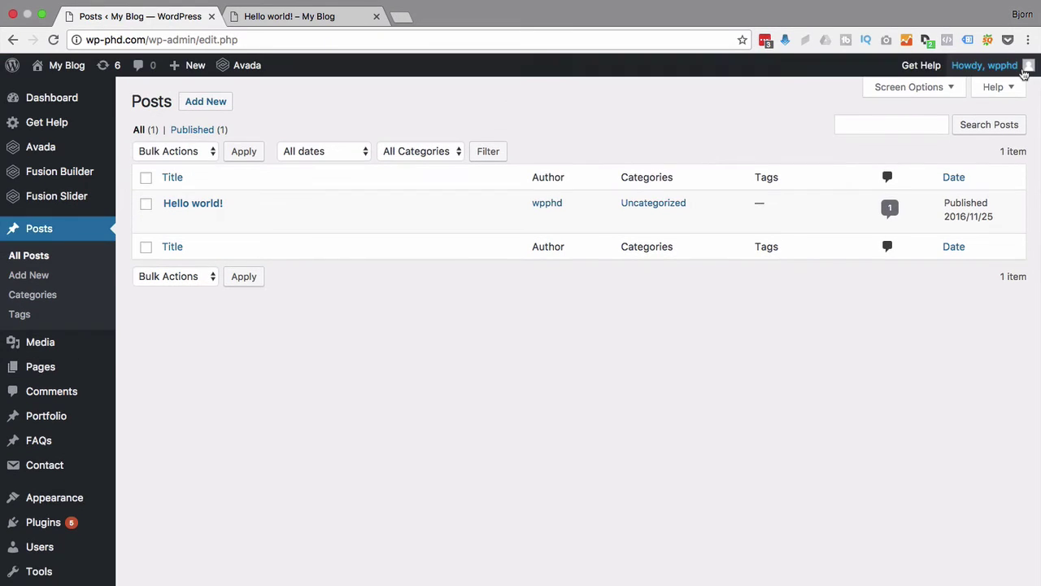
click(1018, 68)
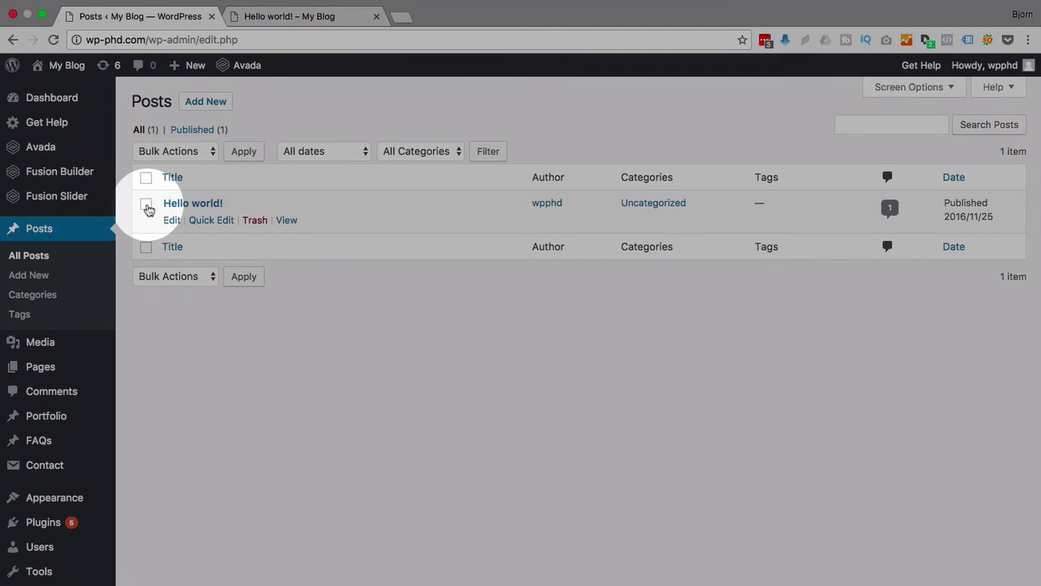
click(146, 177)
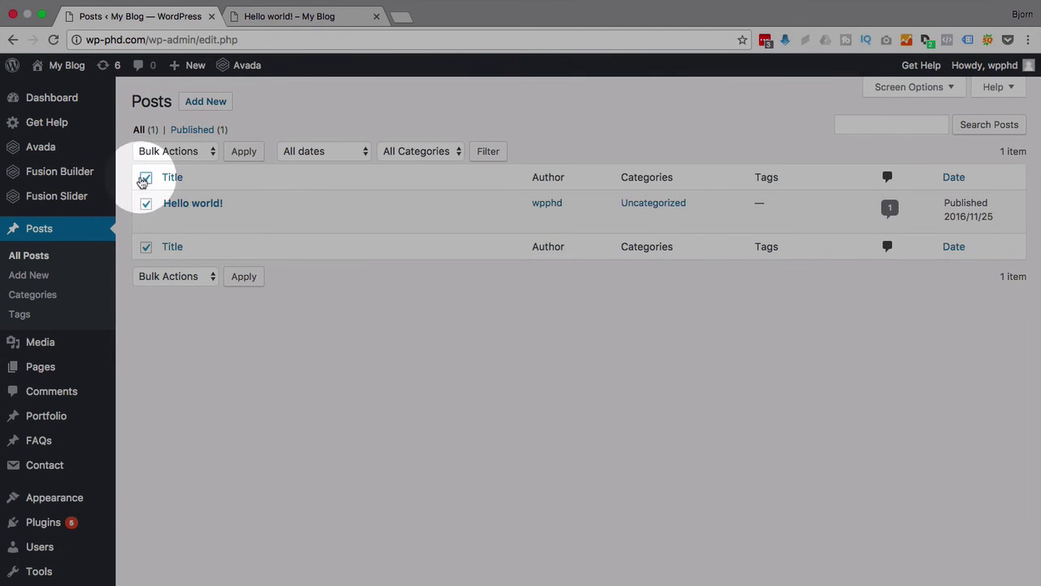
click(199, 153)
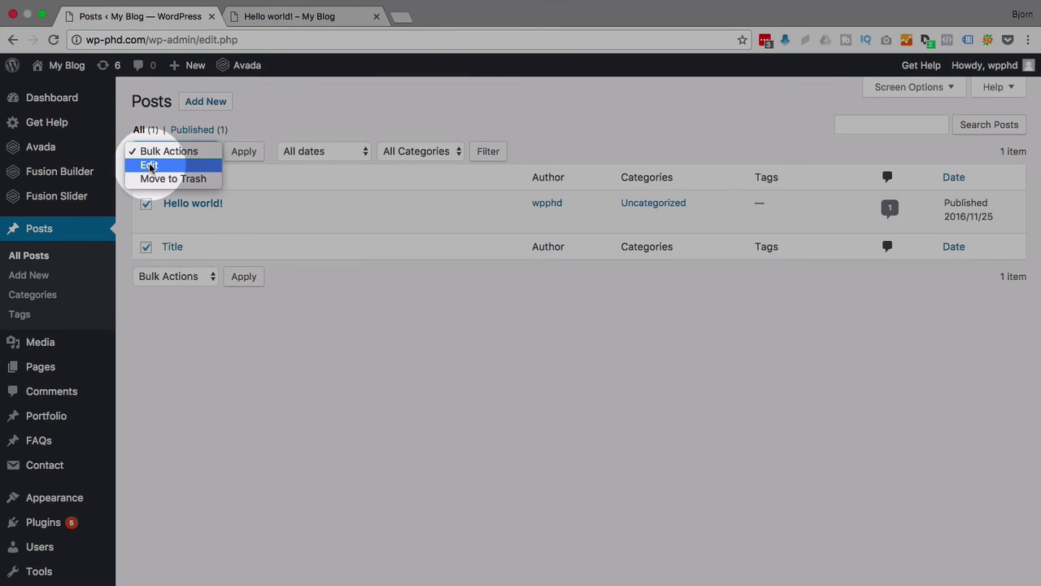
click(163, 164)
Set the Bulk Edit Author to wpphd (wpphd) and update the post.
click(245, 151)
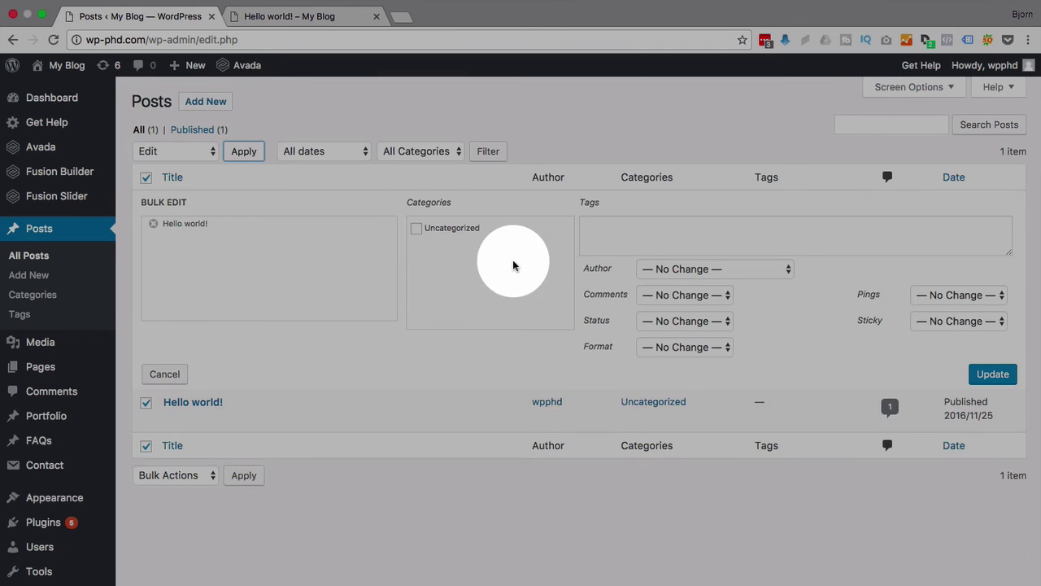
click(673, 276)
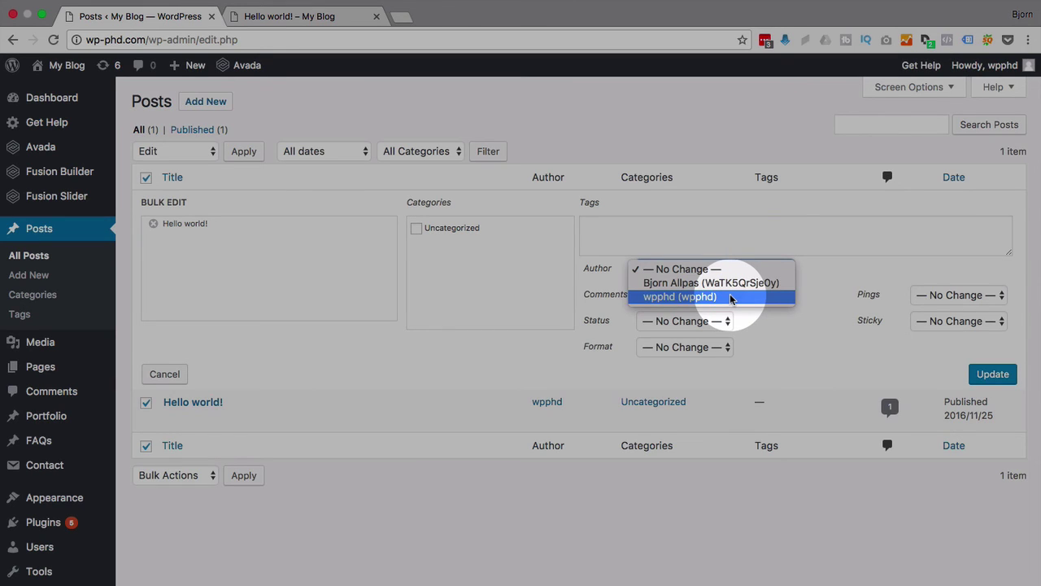
click(731, 298)
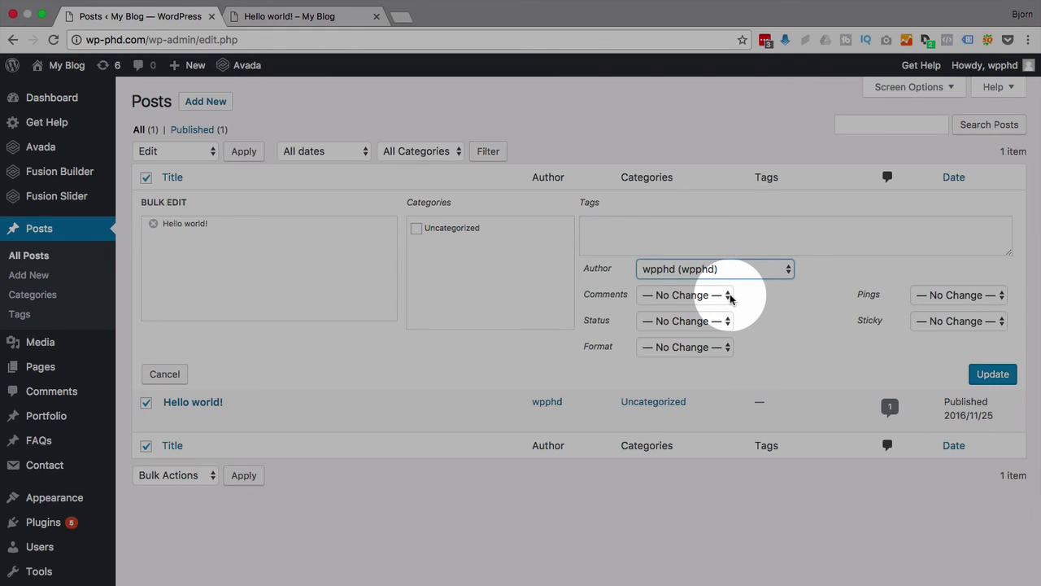
click(984, 376)
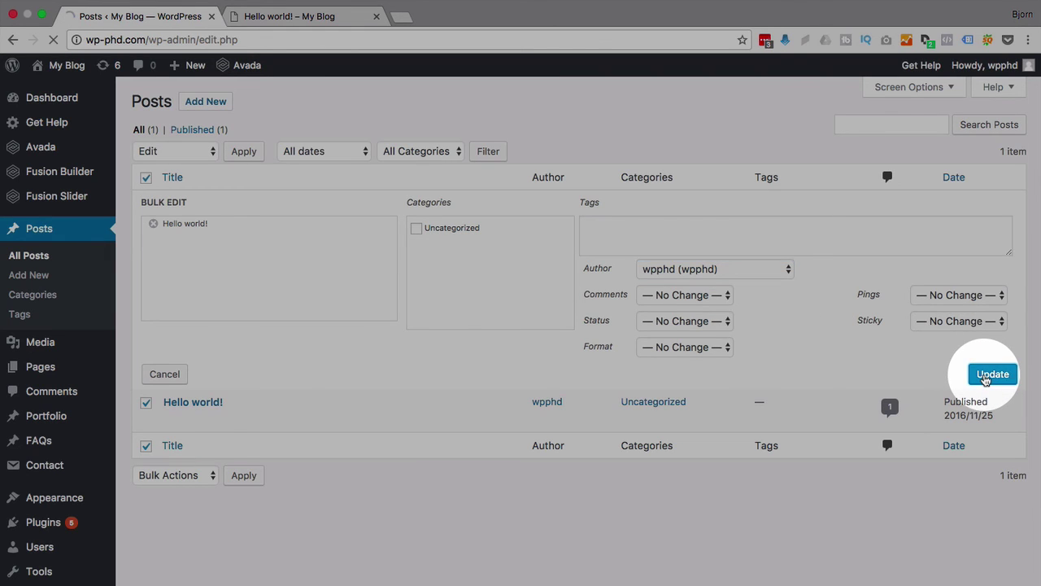